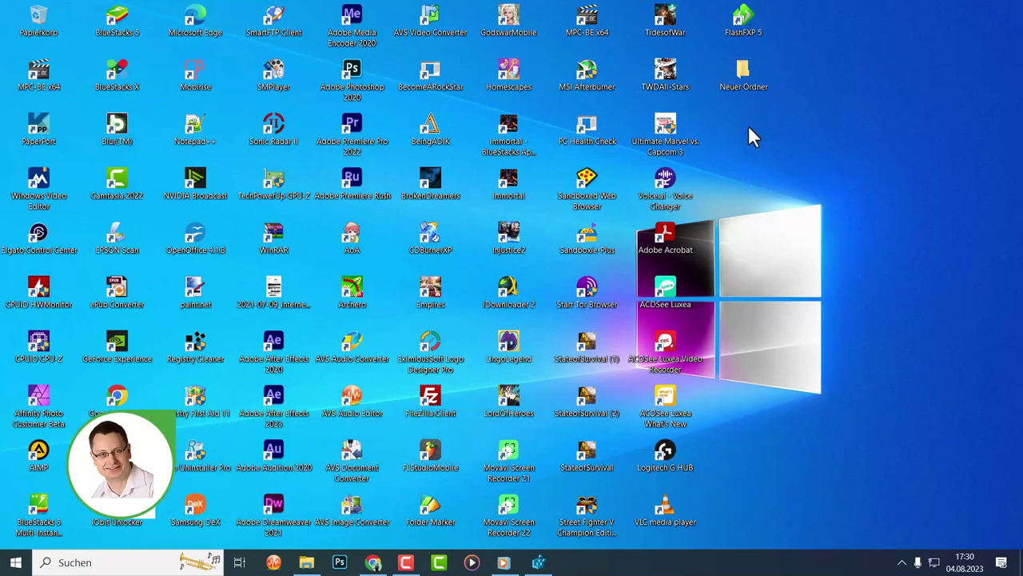
Examine the context menu of the Neuer Ordner desktop folder for repeated "Ordner Symbol ändern" entries and their submenu.
right_click(746, 83)
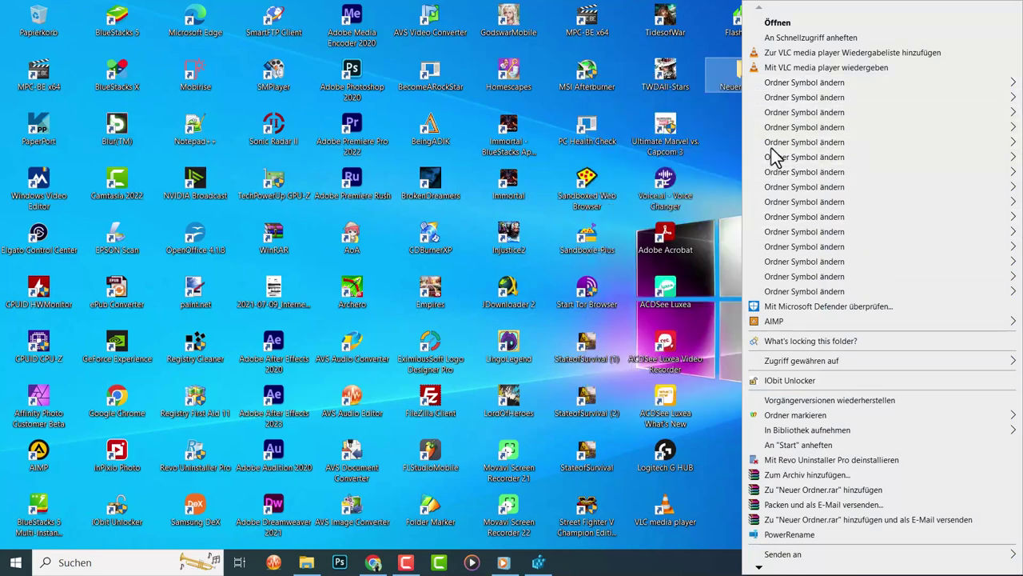
mouse_move(799, 128)
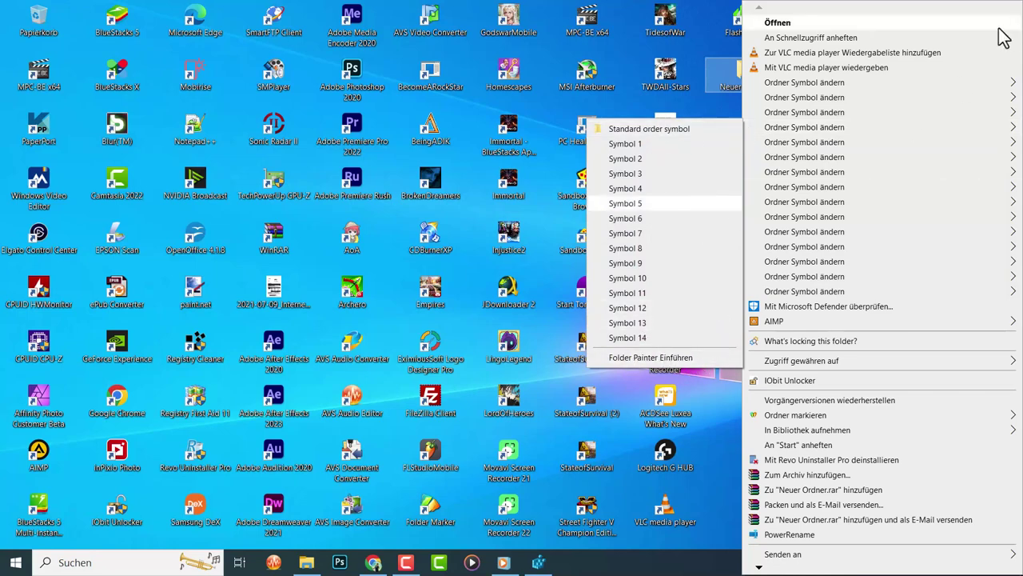
click(711, 107)
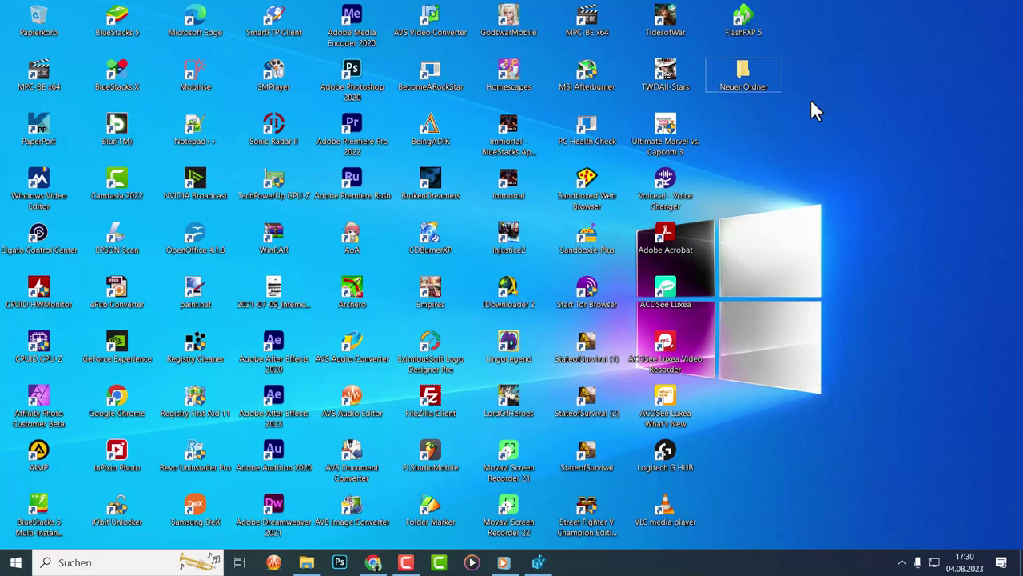
right_click(745, 75)
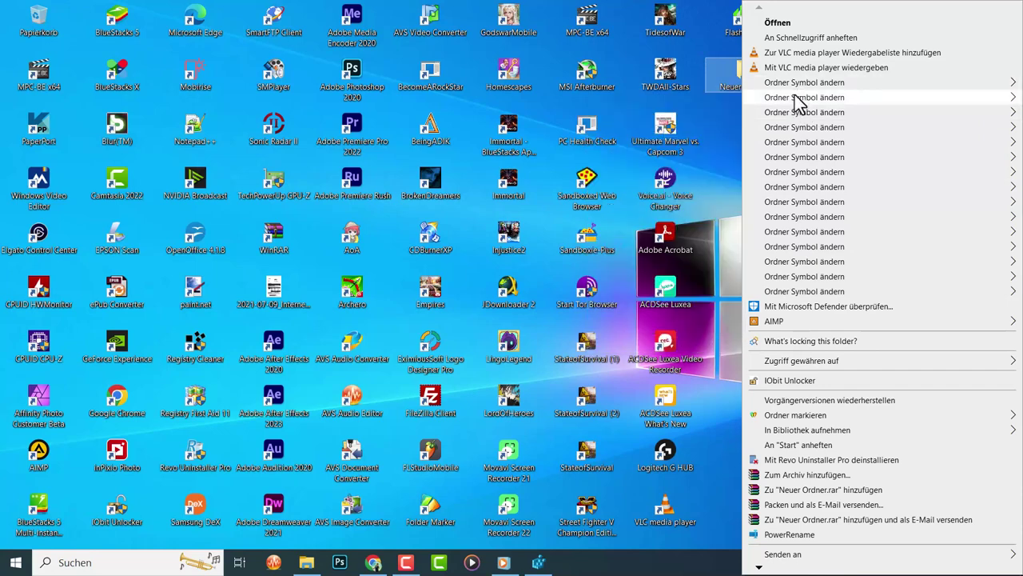
click(712, 117)
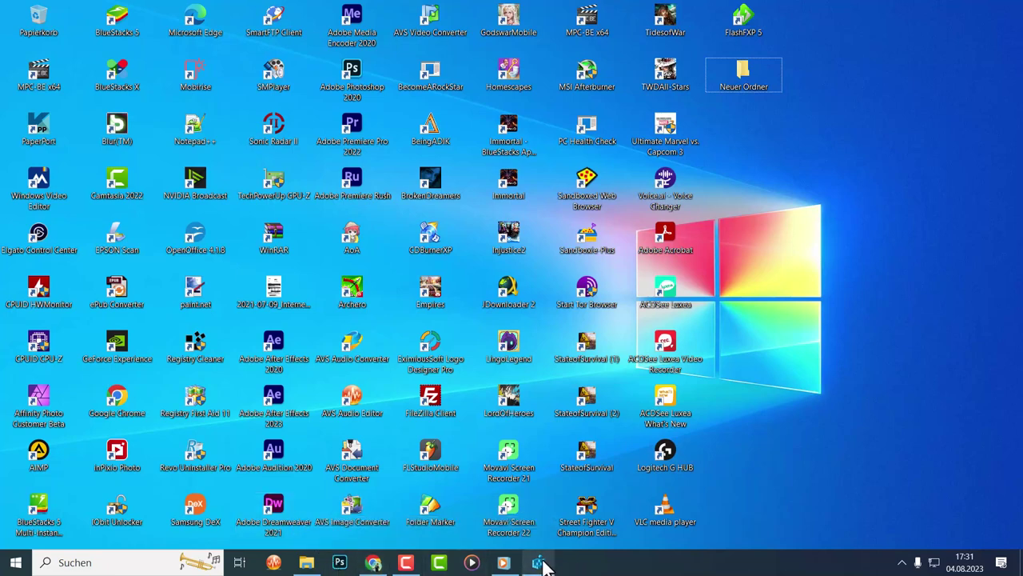
Switch to the Registry Editor.
mouse_move(548, 571)
click(539, 565)
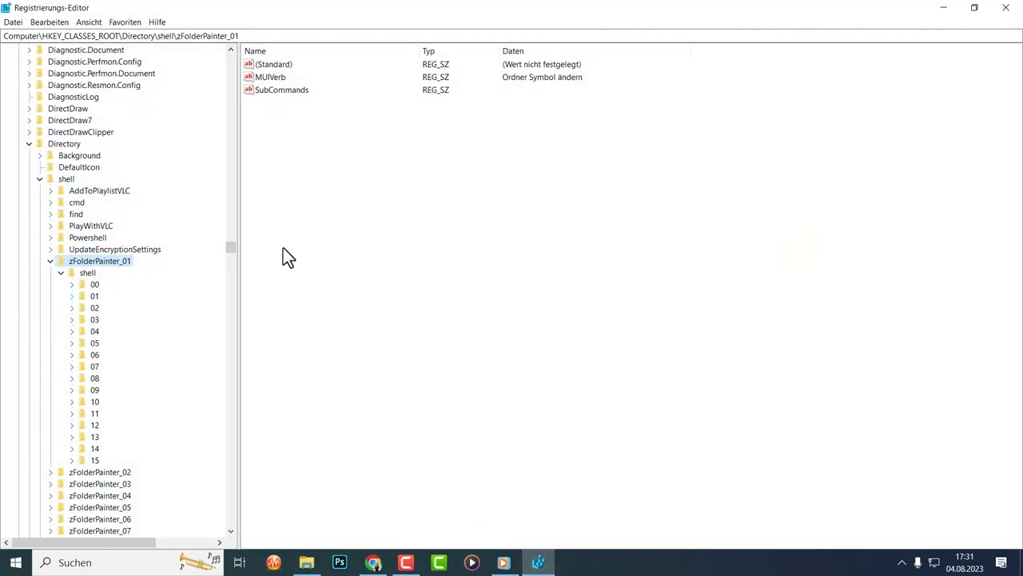
click(11, 24)
mouse_move(59, 24)
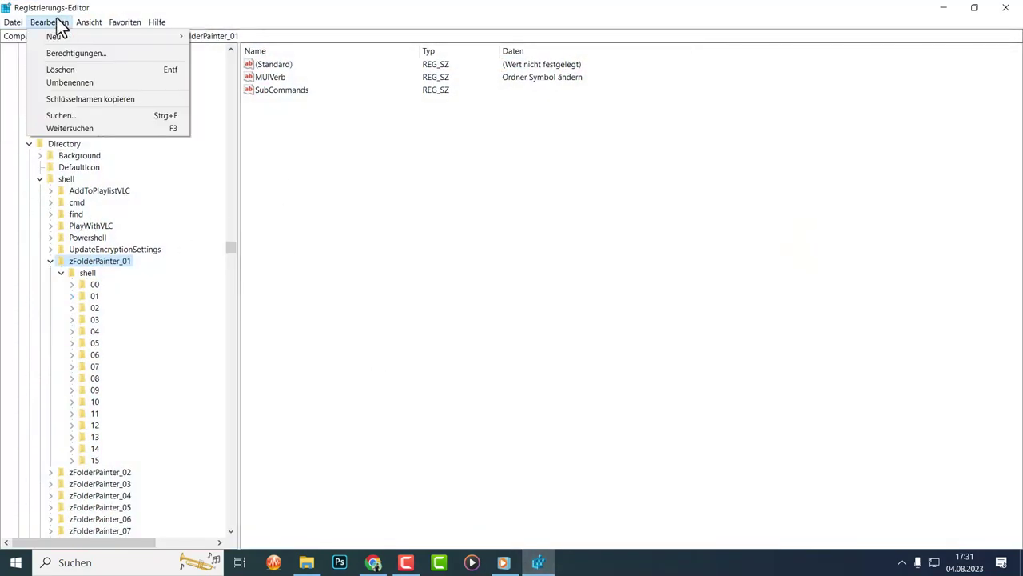
click(66, 20)
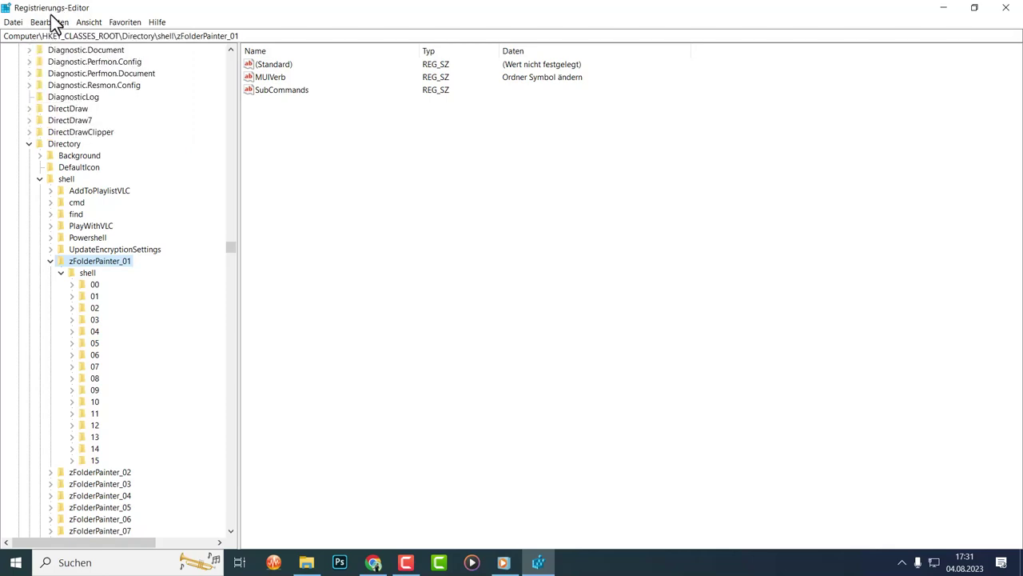
Search Windows for regedit.exe.
click(83, 561)
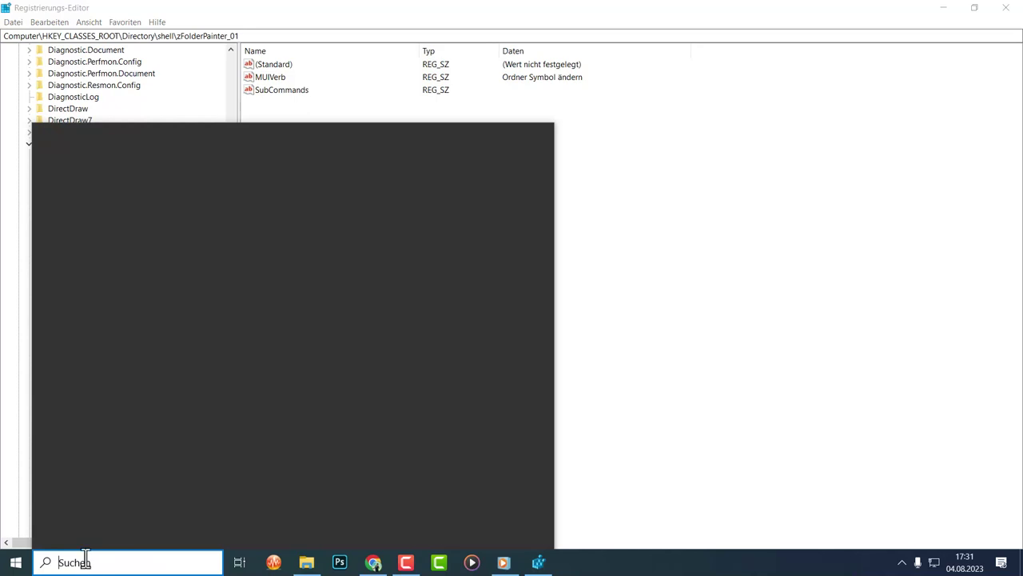
text(regedit.)
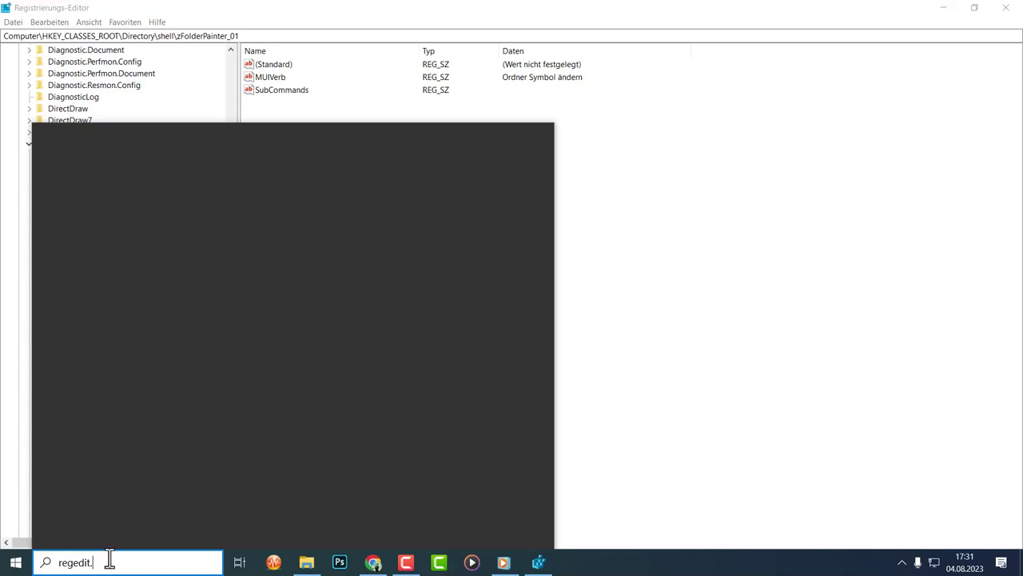
text(xe)
key(BackSpace)
key(BackSpace)
key(BackSpace)
key(shift+Left)
key(shift+Left)
key(shift+Left)
key(shift+Left)
key(shift+Left)
key(shift+Left)
key(shift+Left)
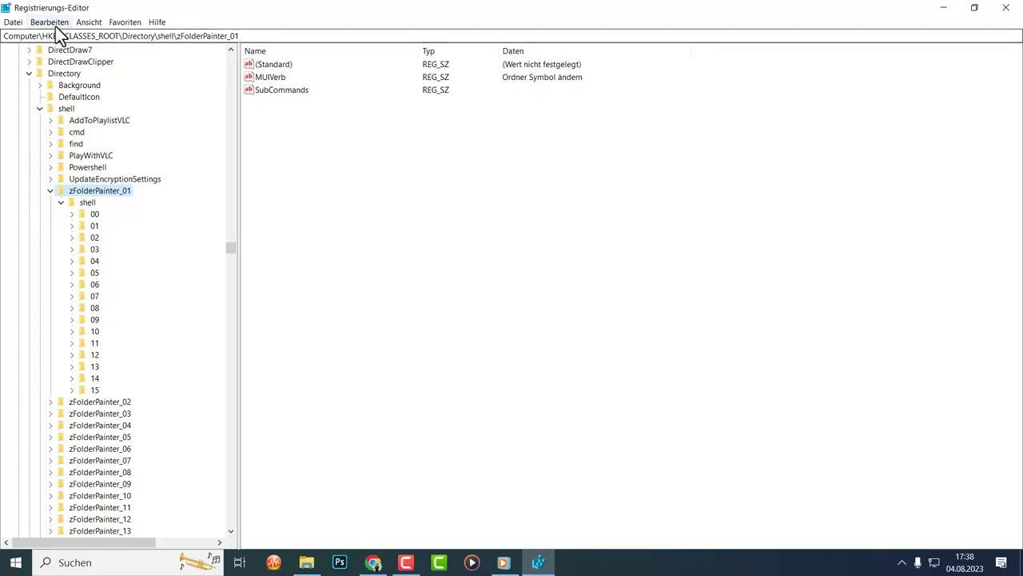
Try to export the complete registry to the Dokumente folder as "komplette Registrie Sicherung 04.08.2023".
click(12, 24)
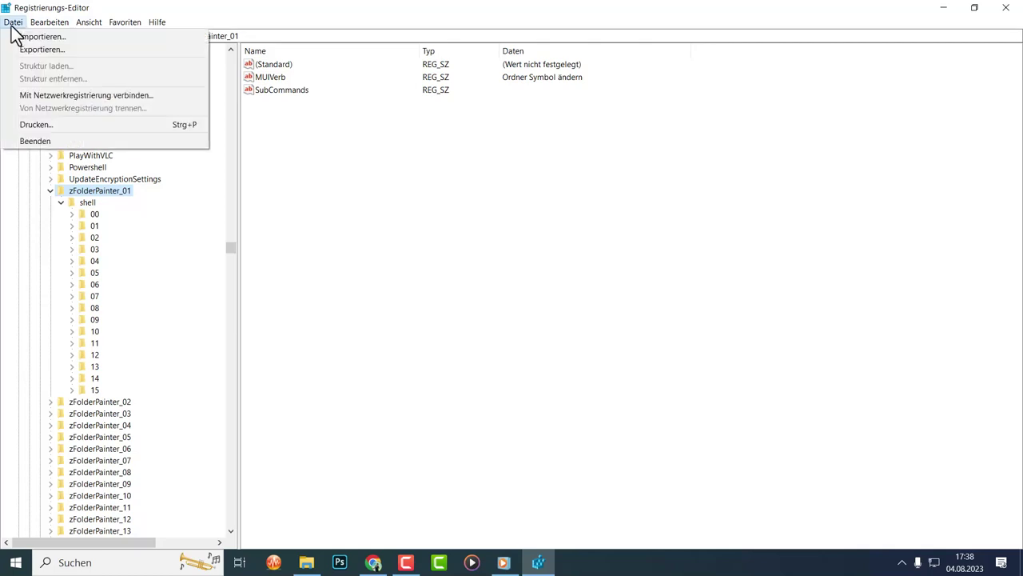
click(63, 50)
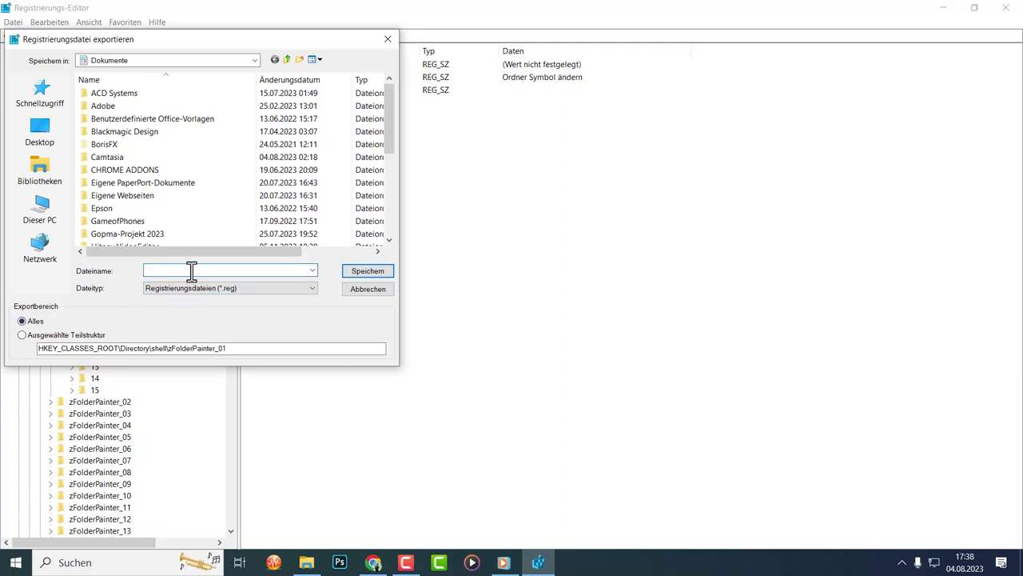
text(komplett)
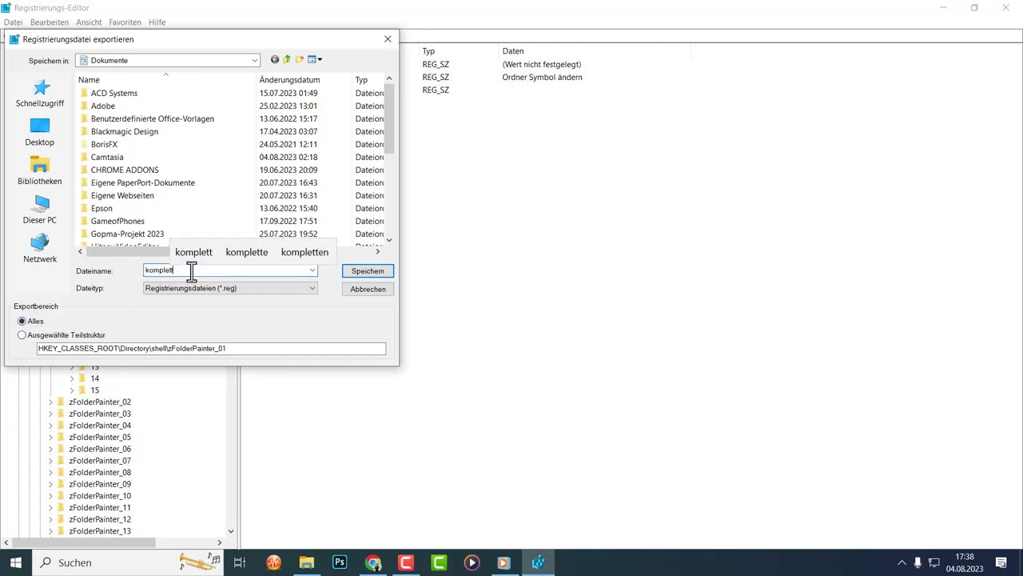
text(e Registr)
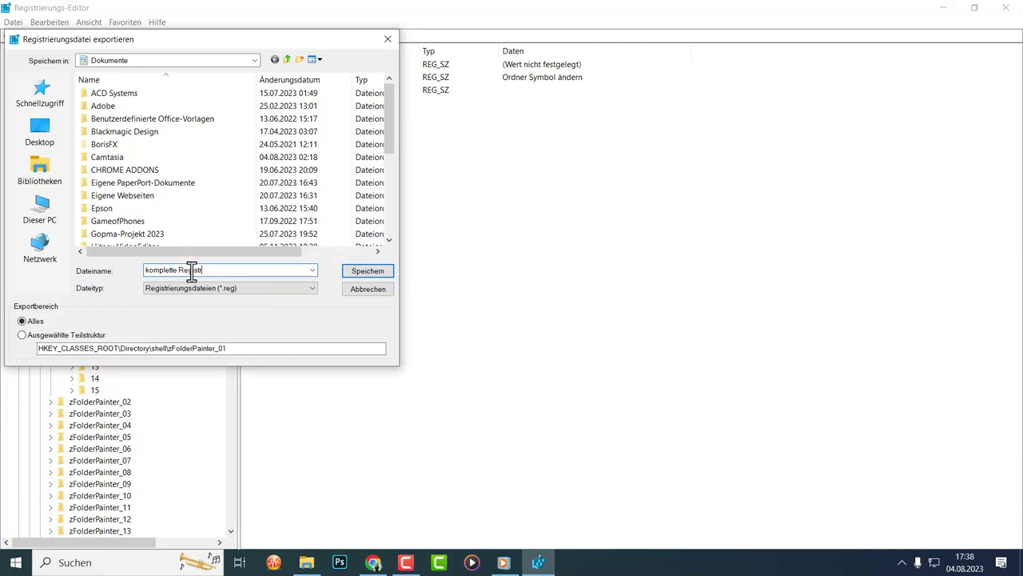
text(ie Sicherung 202)
key(BackSpace)
key(BackSpace)
key(BackSpace)
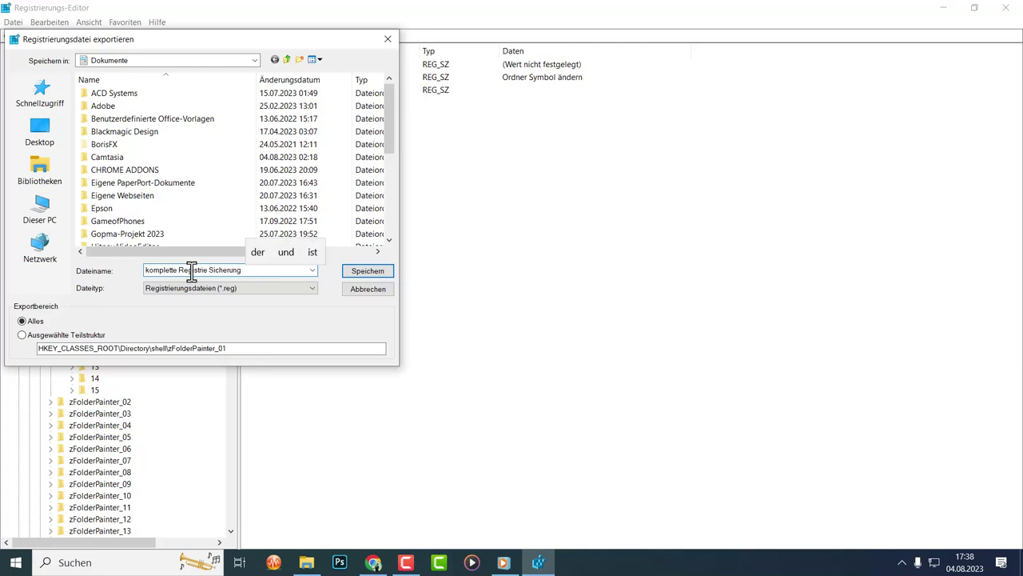
text(4.0)
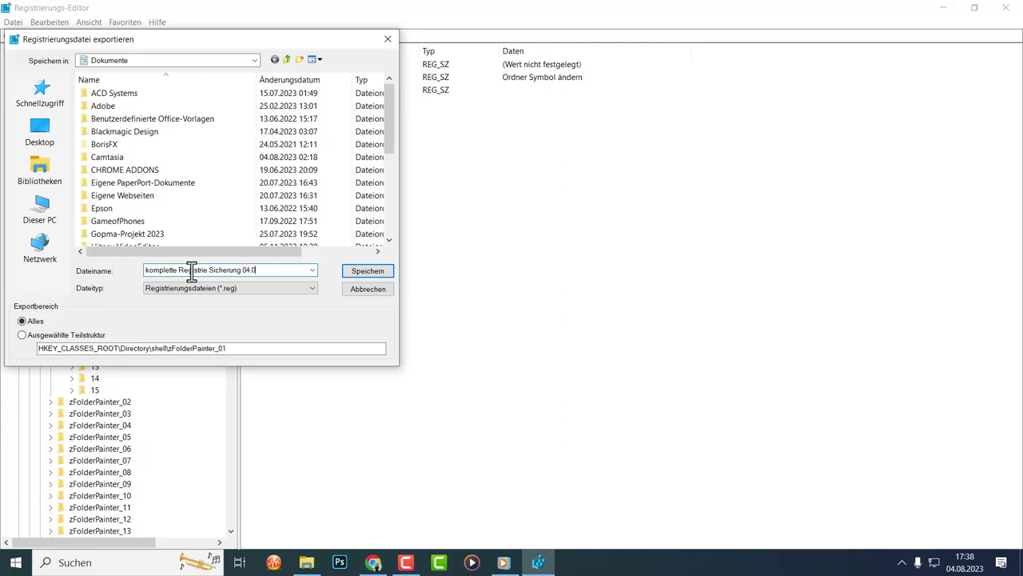
text(8.2023)
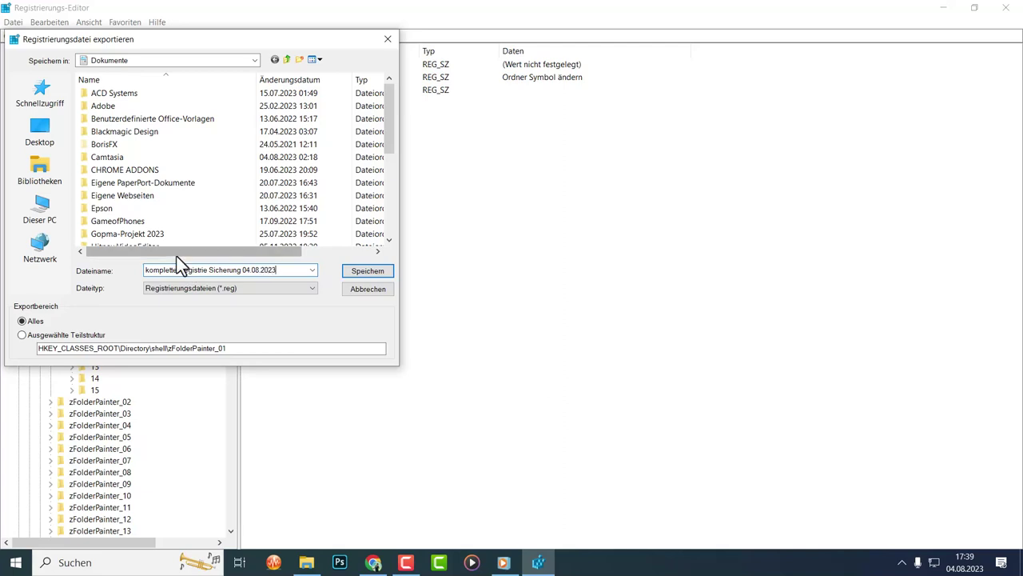
click(368, 272)
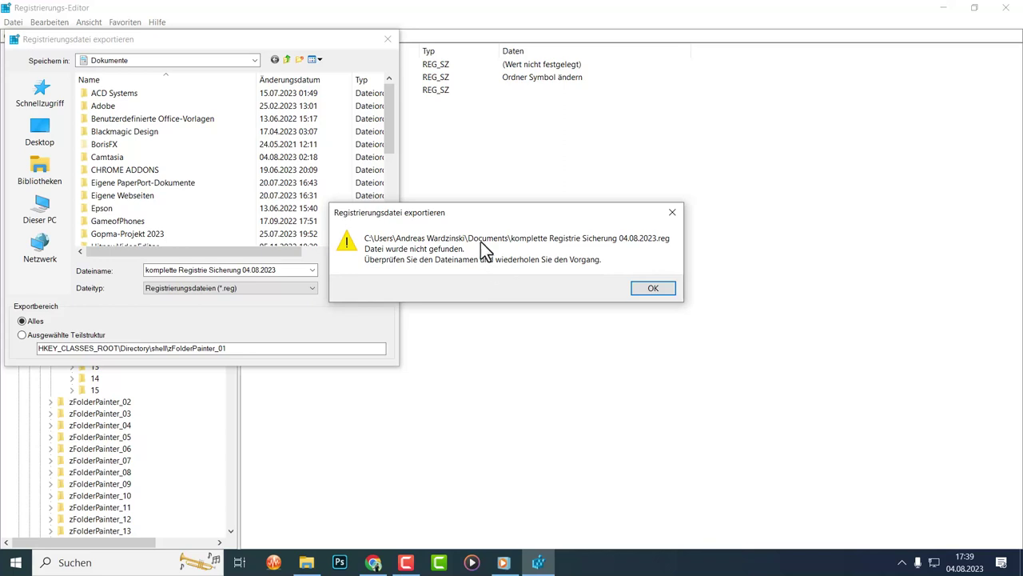
Allow the blocked regedit.exe access to the protected Documents folder in the Windows Security protection history, and close Windows Security.
click(965, 544)
click(1001, 562)
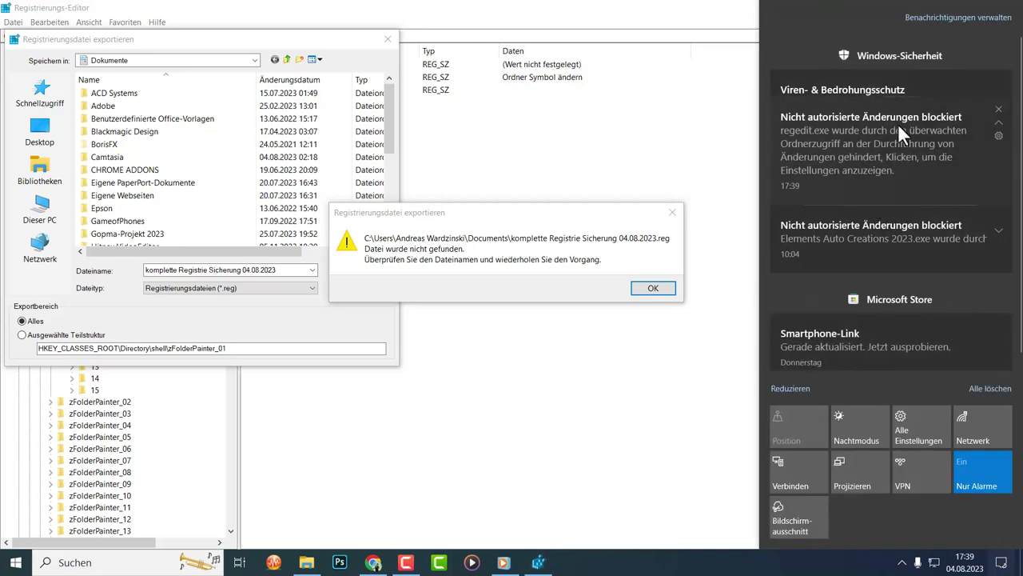
click(898, 136)
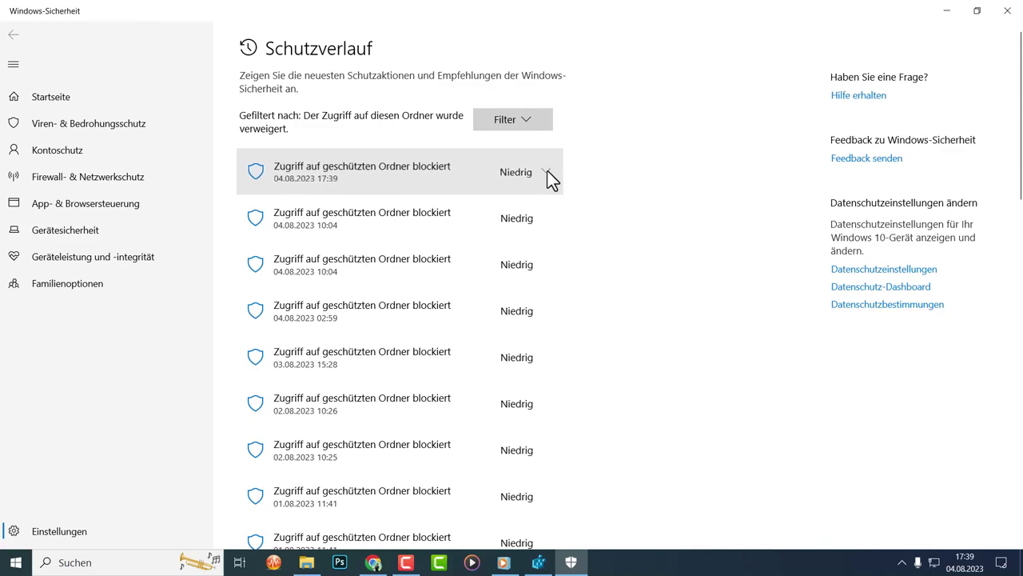
click(548, 171)
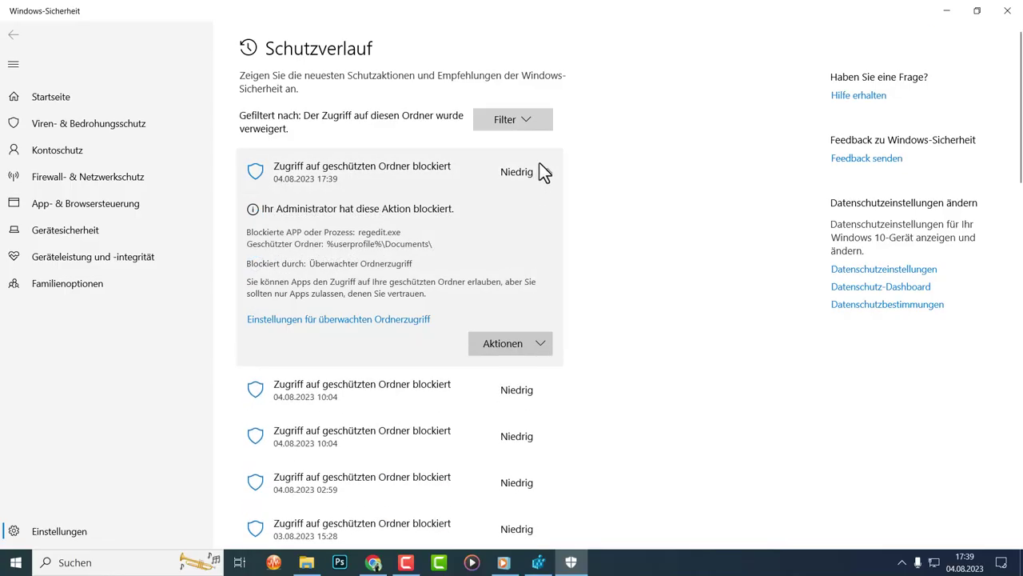
click(536, 344)
click(531, 372)
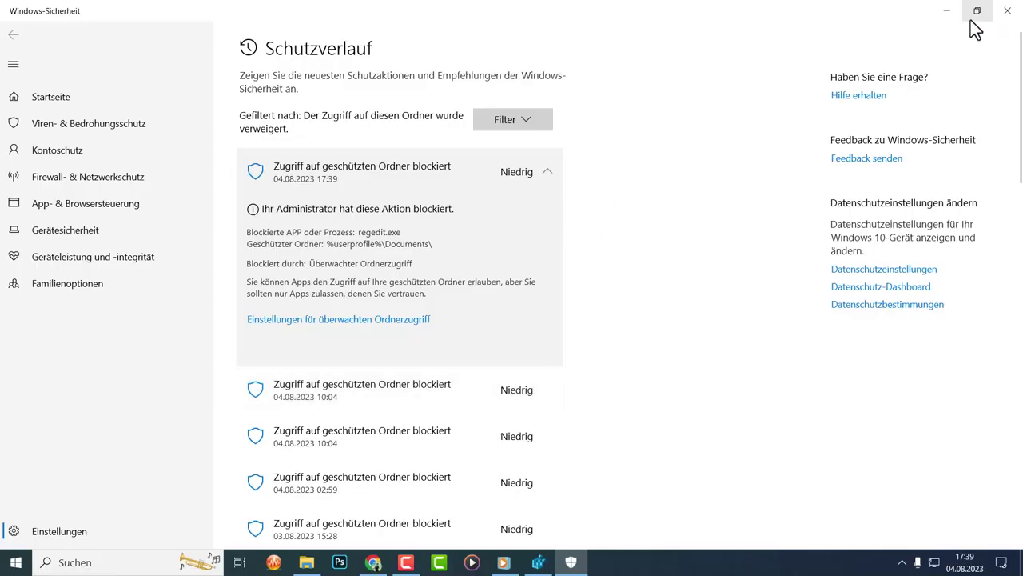
click(1007, 10)
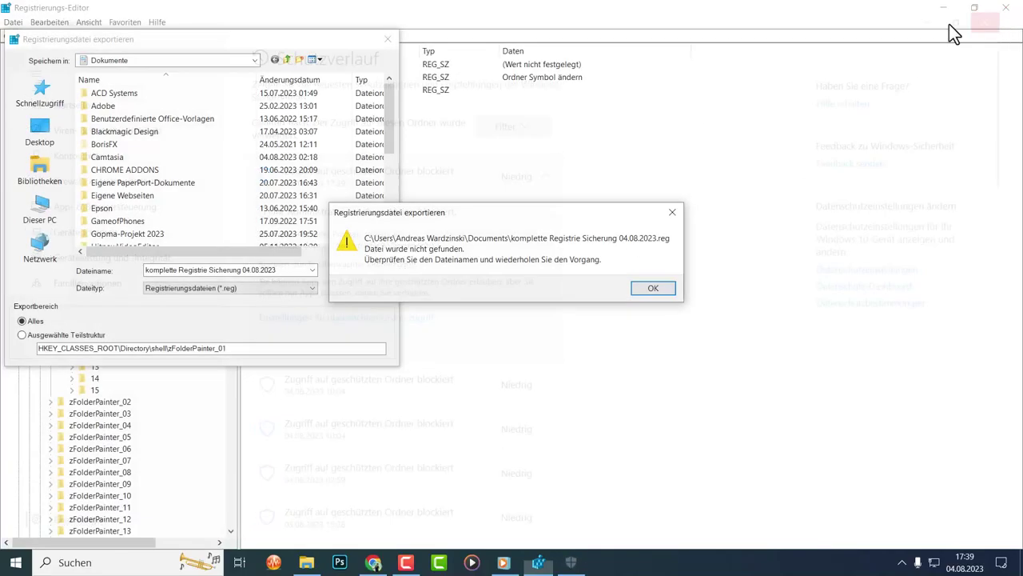
Dismiss the export error, clear all Windows notifications, and save the complete registry export again under the same file name.
click(653, 288)
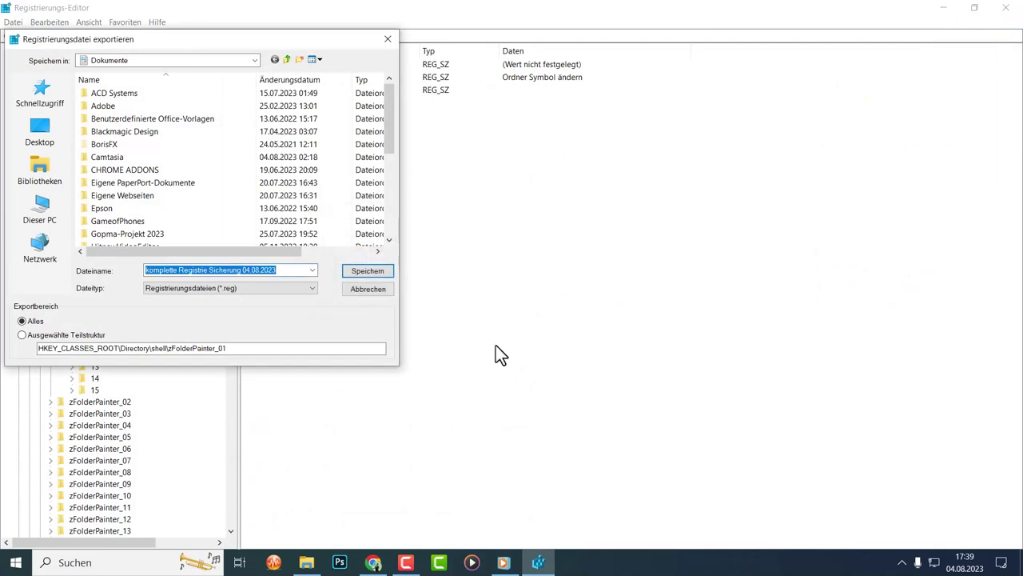
click(1002, 562)
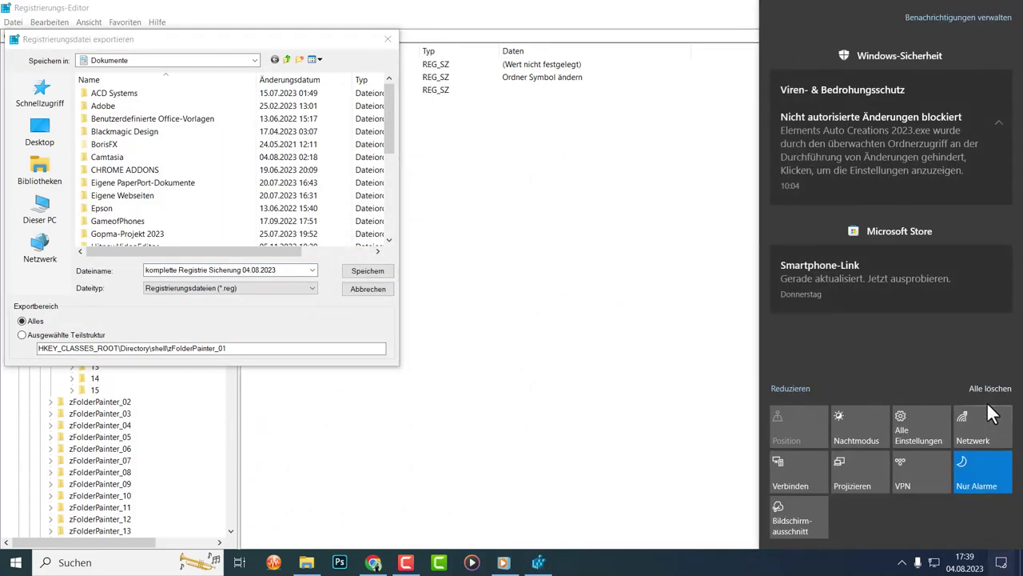
click(988, 392)
click(888, 571)
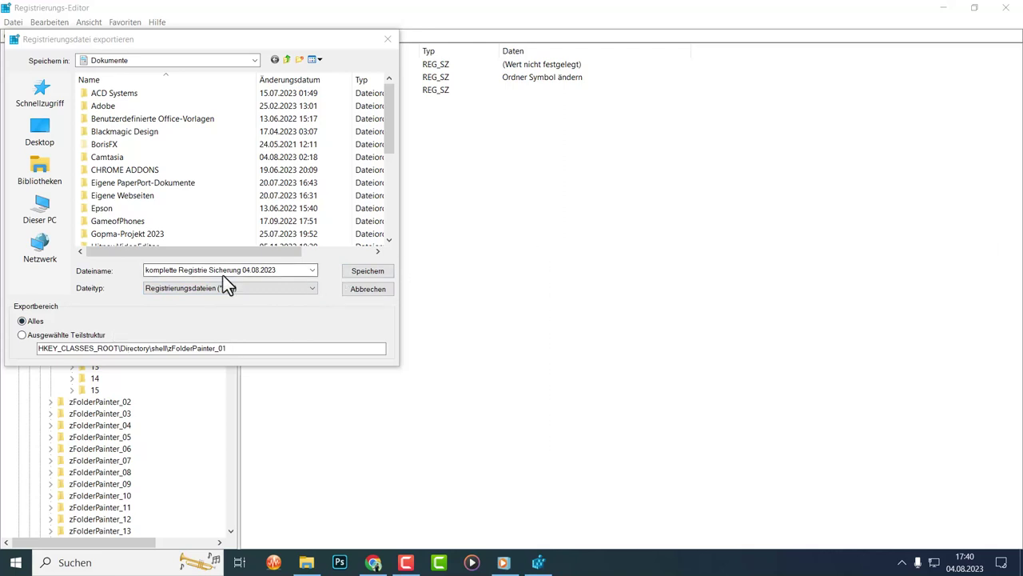
click(376, 273)
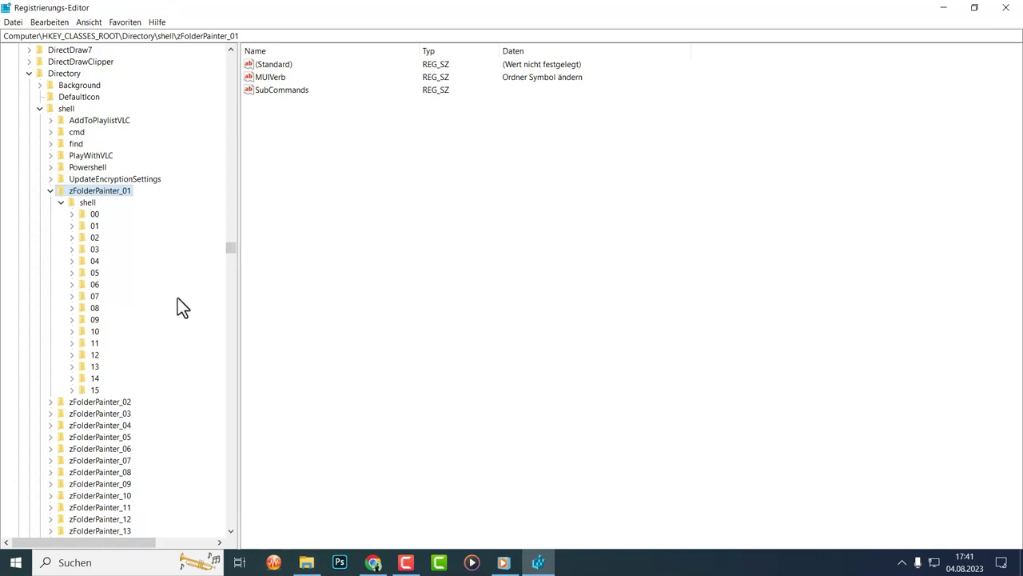
Collapse the zFolderPainter_01 key under Directory\shell and permanently delete it with its subkeys.
click(51, 191)
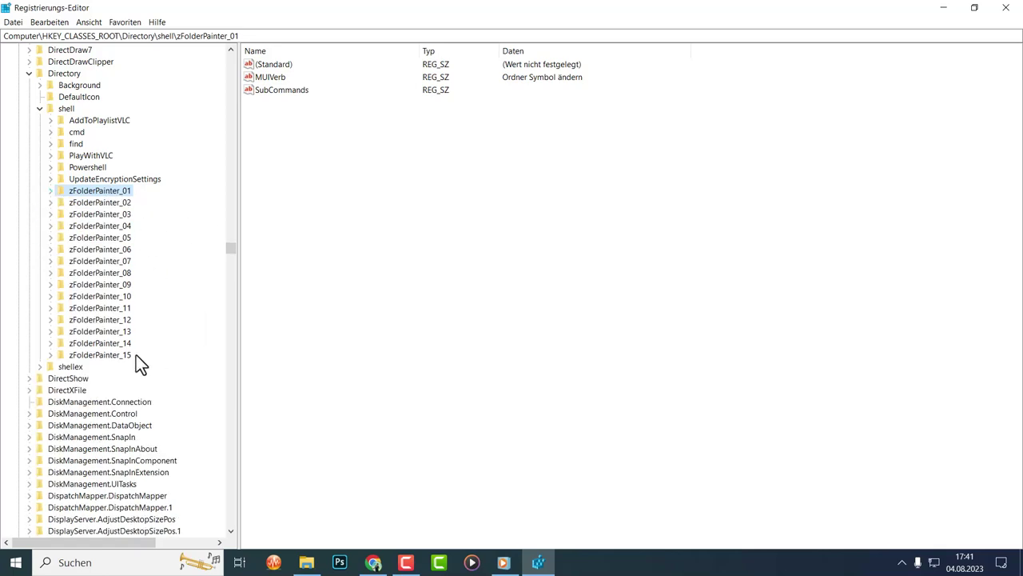
click(46, 22)
mouse_move(21, 24)
click(120, 196)
right_click(112, 196)
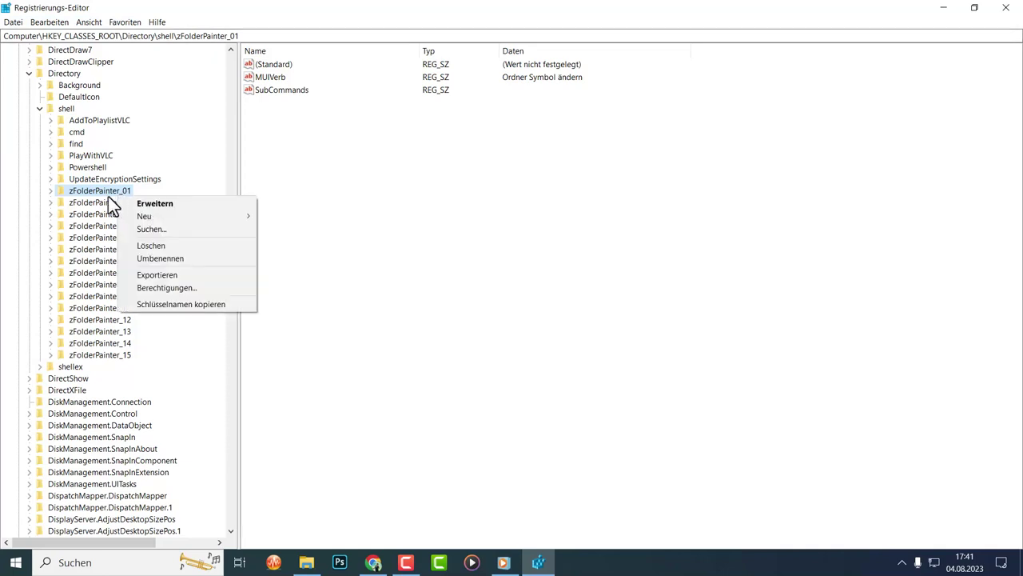
key(Escape)
right_click(106, 188)
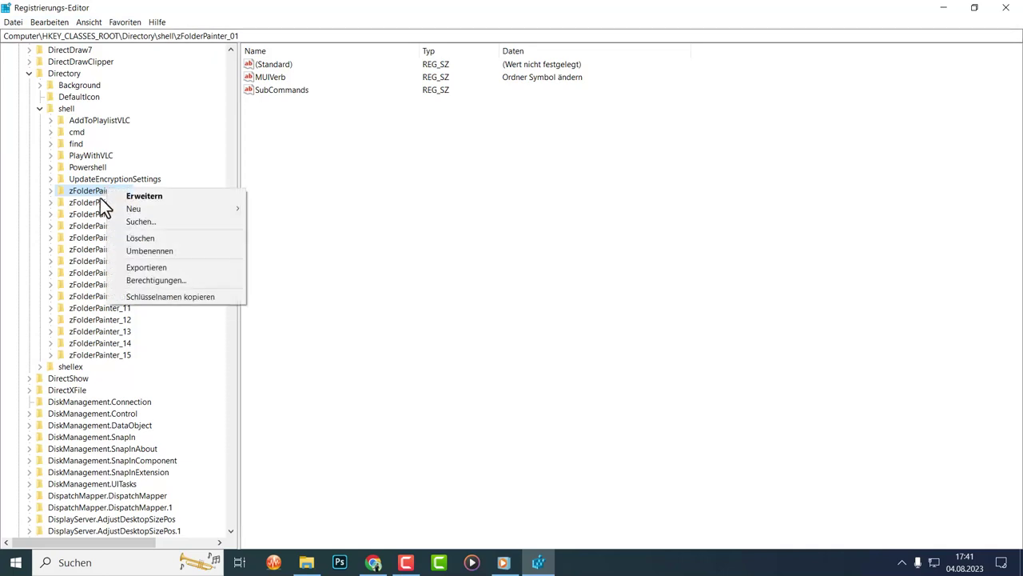
click(172, 239)
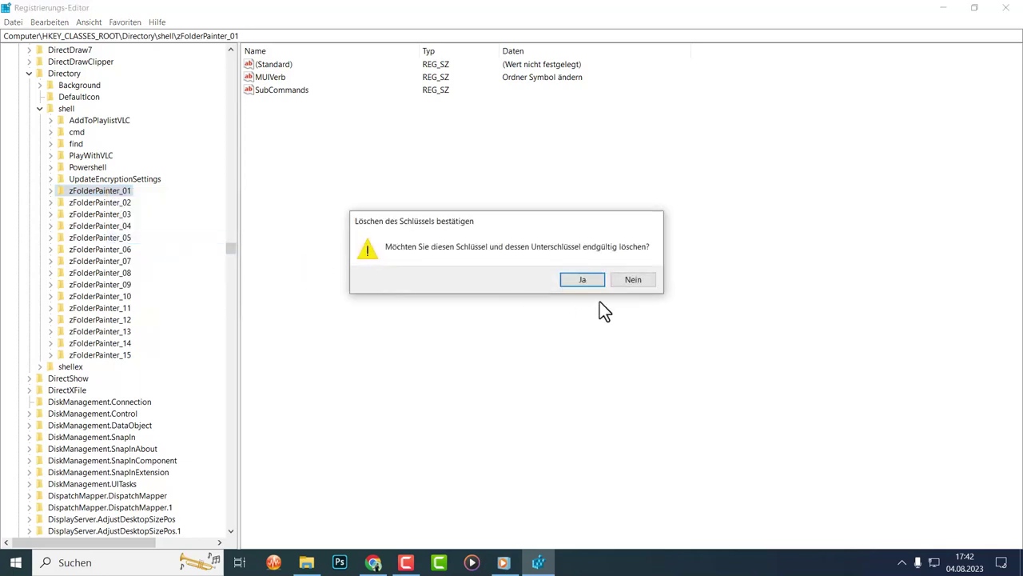
click(584, 281)
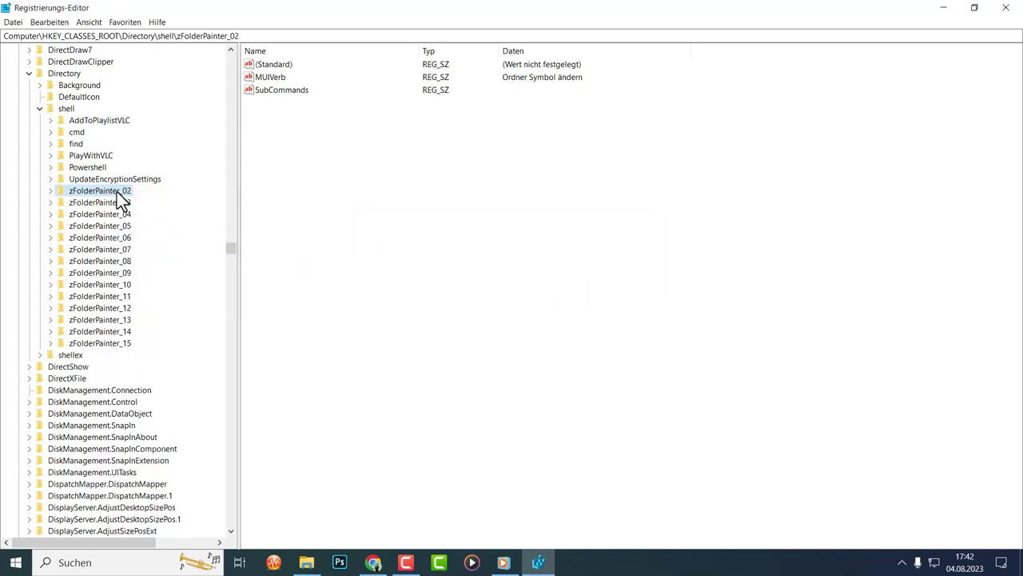
Permanently delete the zFolderPainter_02 key and its subkeys from Directory\shell.
right_click(117, 192)
click(174, 238)
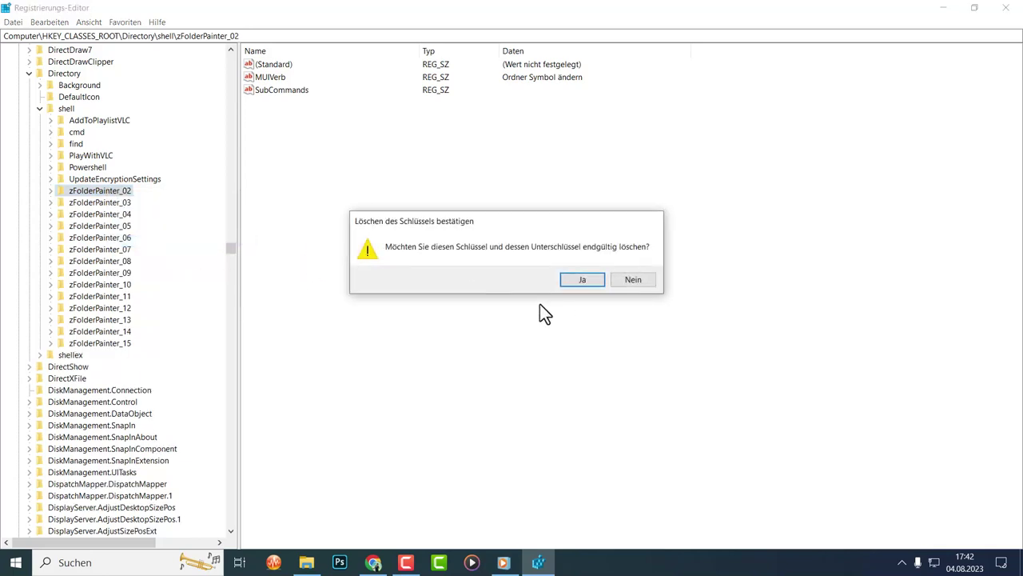
click(580, 281)
Permanently delete the zFolderPainter_03 and zFolderPainter_04 keys with their subkeys from Directory\shell.
right_click(120, 193)
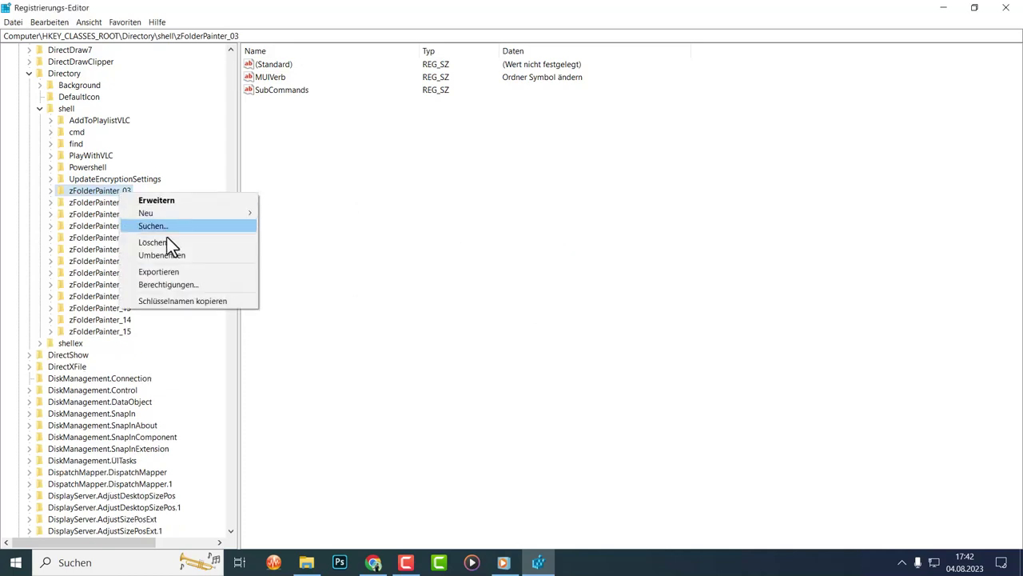
click(168, 242)
click(560, 282)
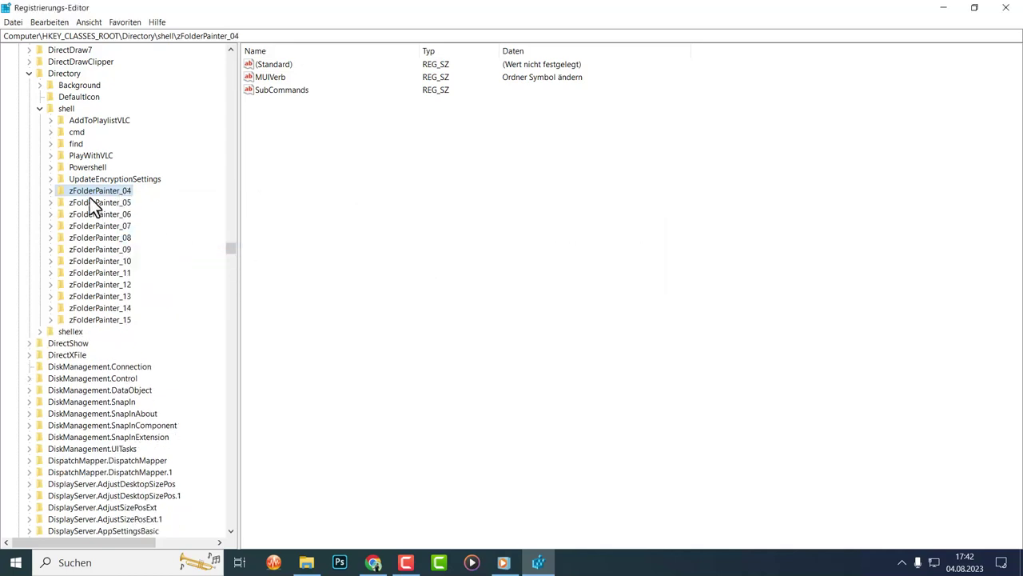
right_click(93, 192)
click(144, 238)
click(582, 280)
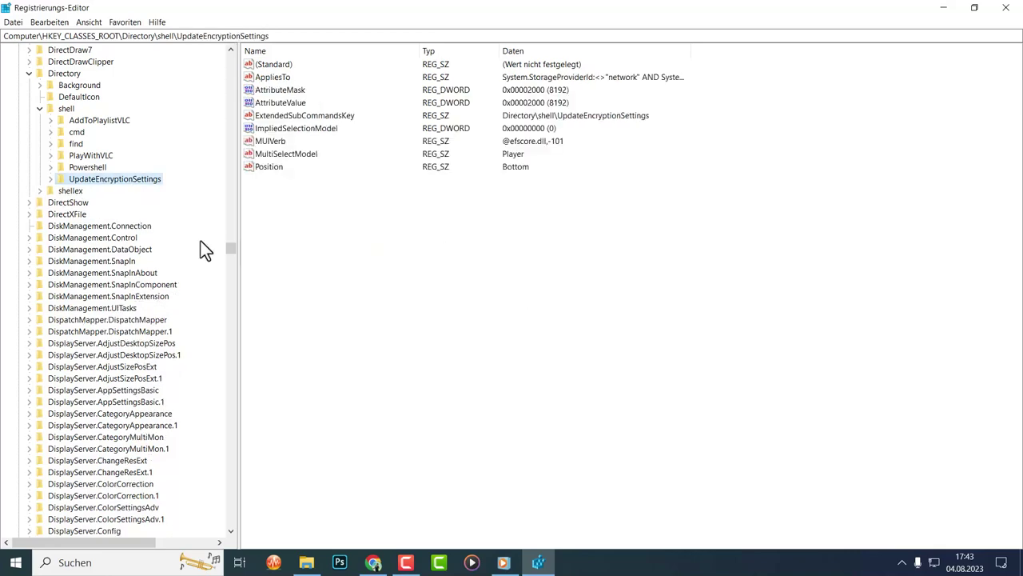
Minimize the registry editor and check the context menu of the desktop folder Neuer Ordner for leftover "Ordner Symbol ändern" entries.
click(944, 8)
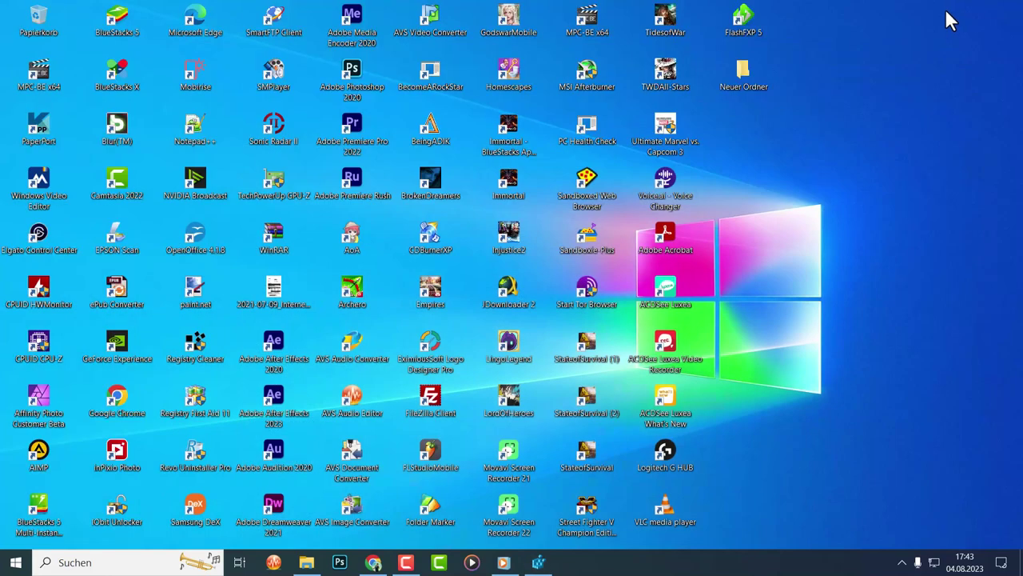
right_click(734, 78)
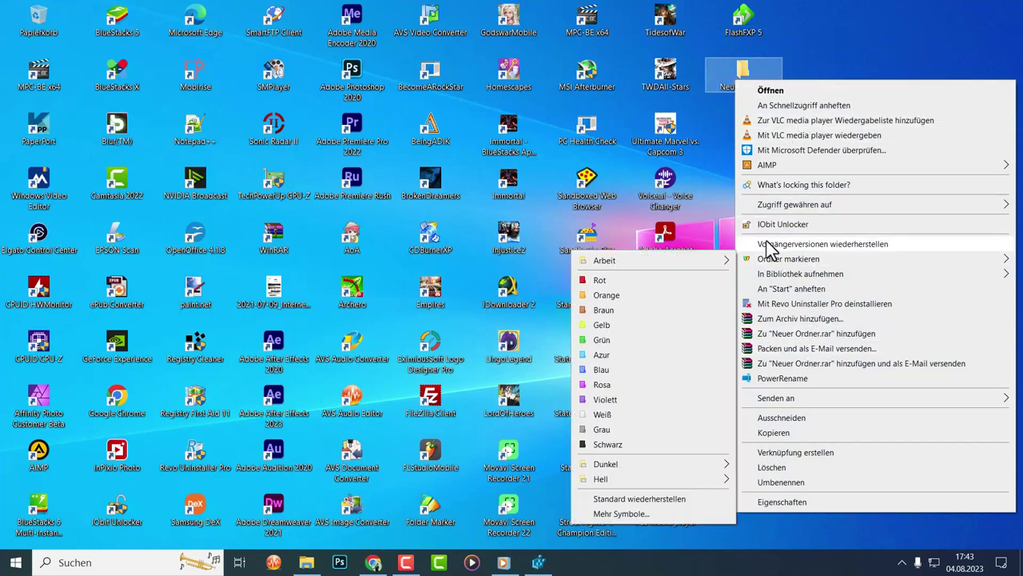
mouse_move(785, 265)
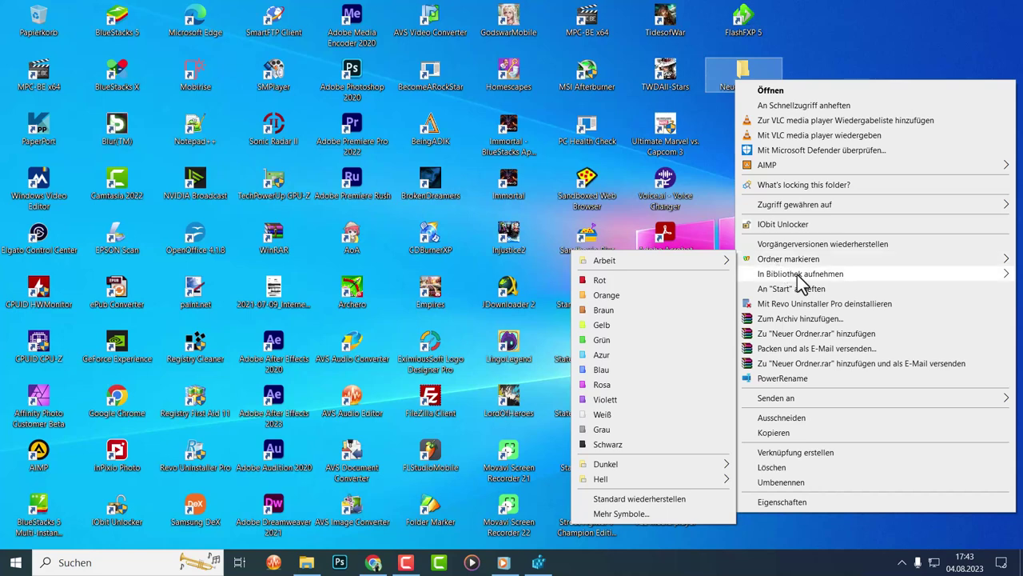
click(887, 32)
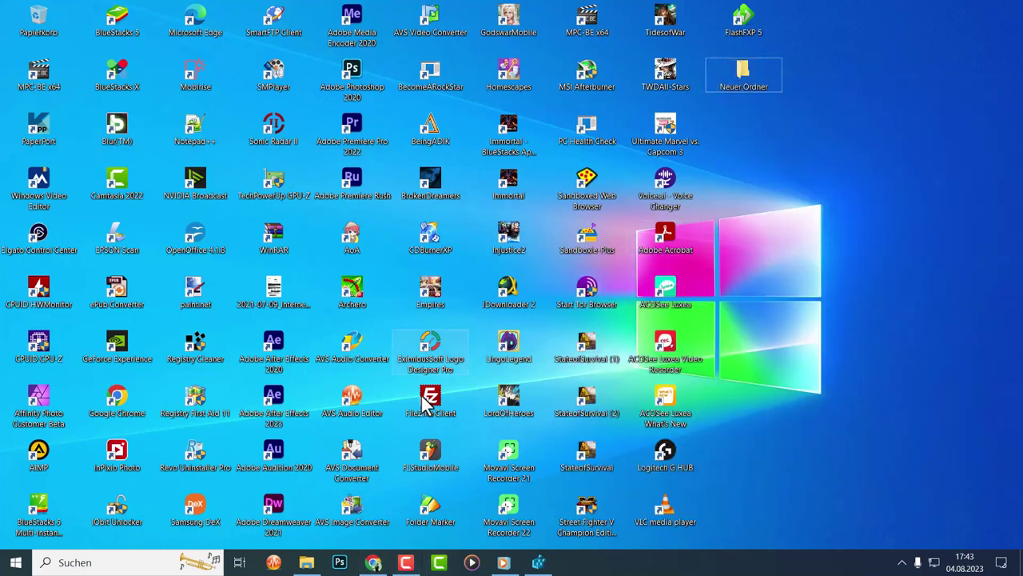
Return to the registry editor and search the registry for "Folder Painter" in keys, values and data.
click(552, 562)
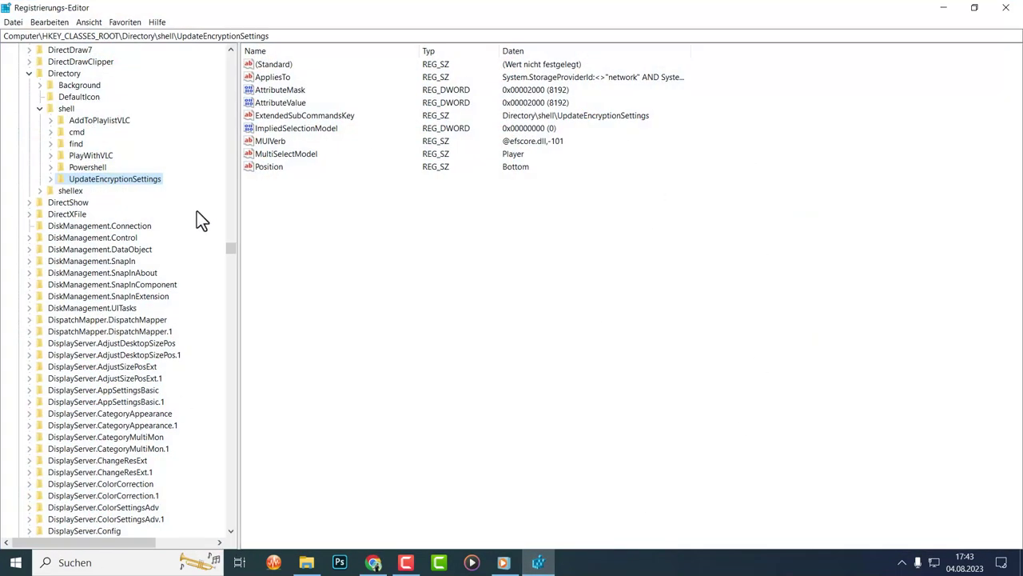
scroll(170, 152, up, 20)
click(45, 22)
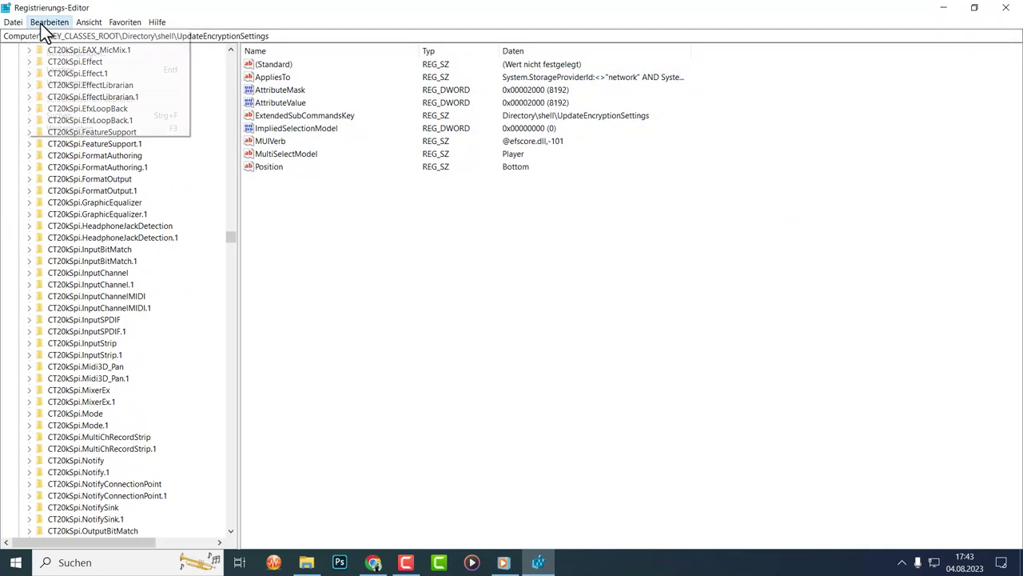
mouse_move(57, 39)
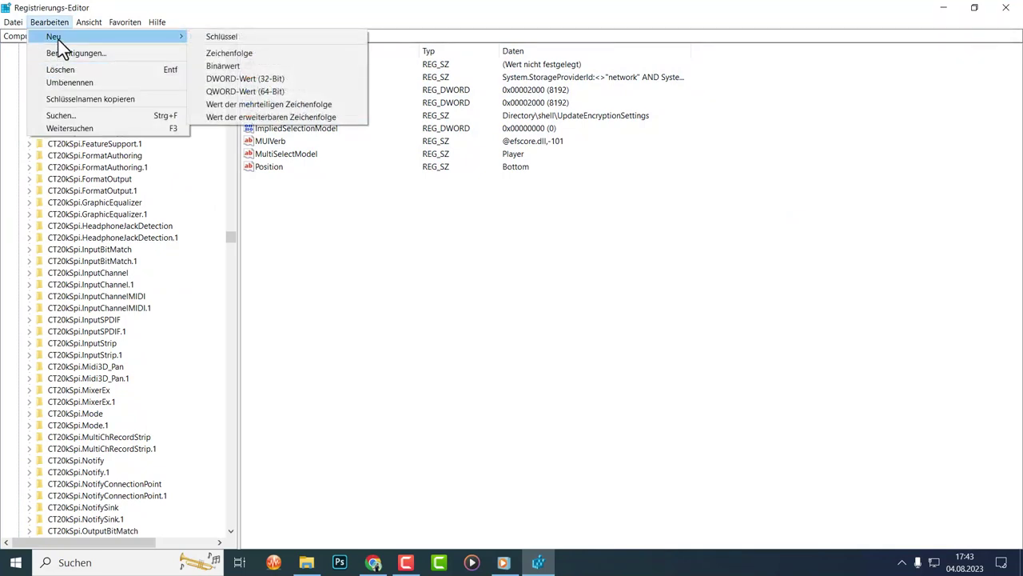
click(69, 116)
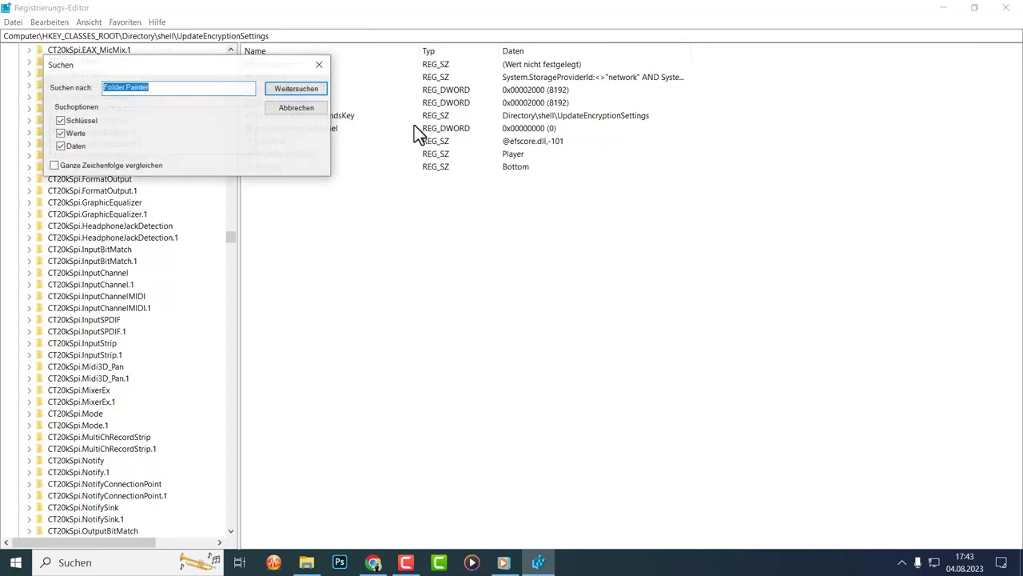
click(284, 90)
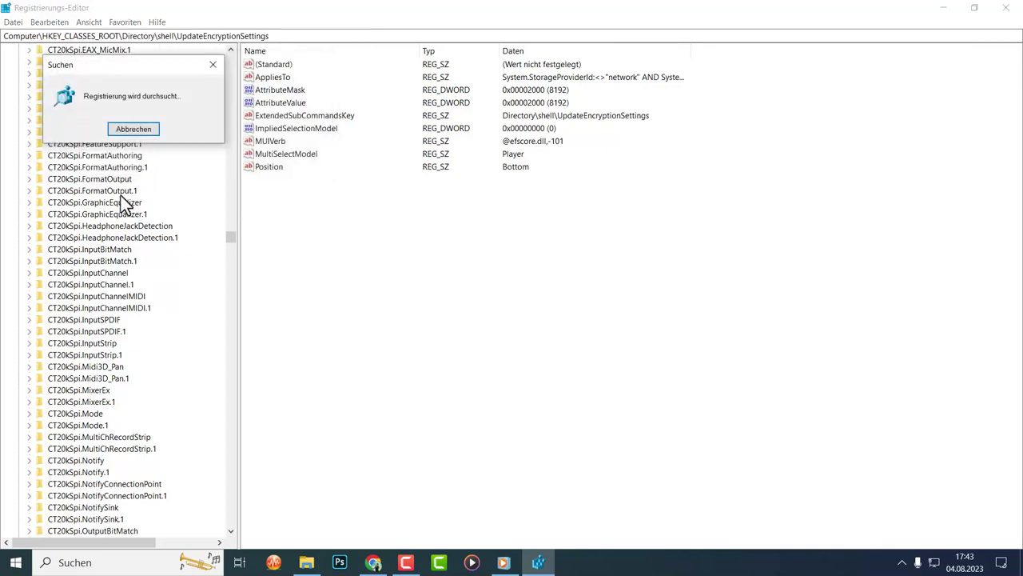